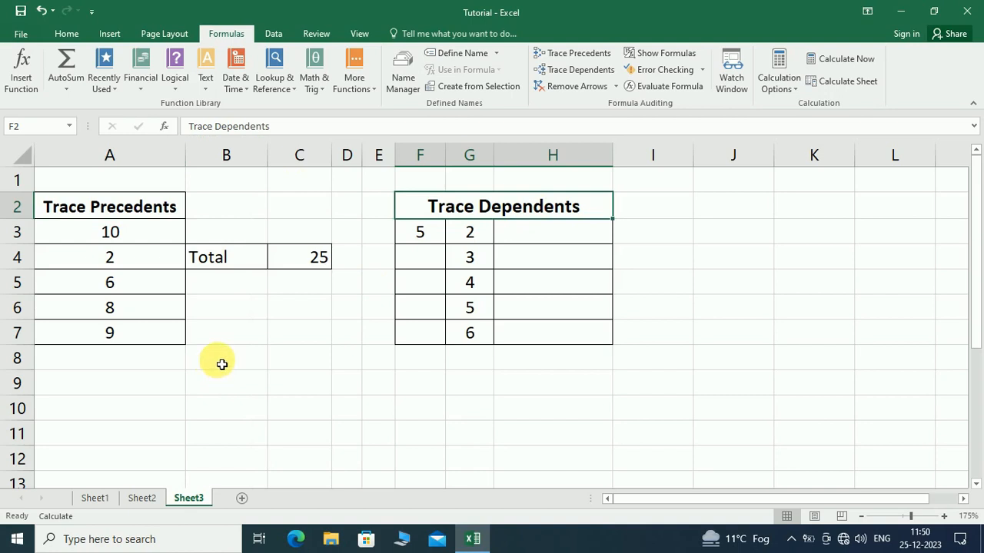
Widen columns D, E and F to spread the two tables apart.
{"action": "left_click_drag", "start_coordinate": [362, 154], "coordinate": [507, 161]}
{"action": "left_click", "coordinate": [700, 267]}
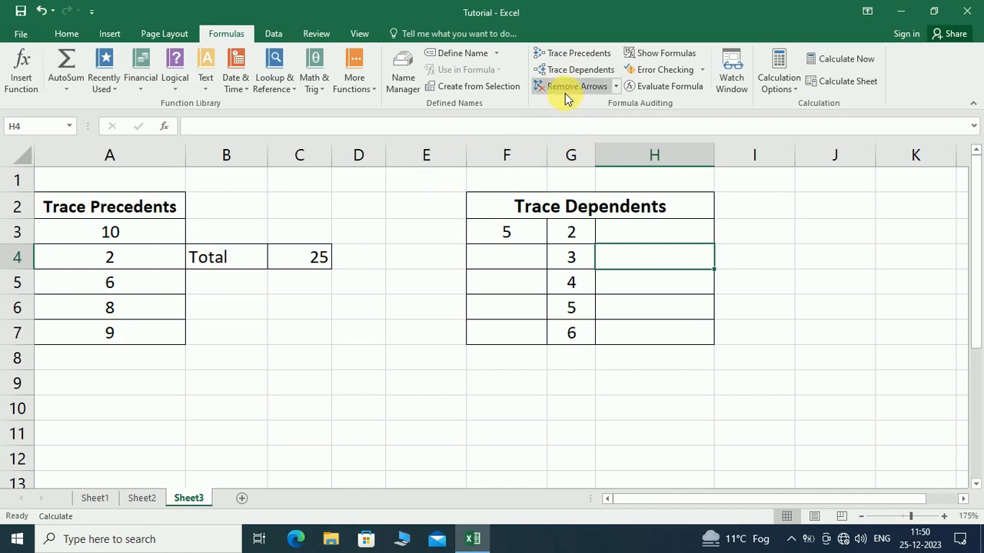
Inspect the Total formula in C4 and its source cells in column A, and trace the formula's precedents.
{"action": "left_click", "coordinate": [400, 278]}
{"action": "left_click", "coordinate": [301, 263]}
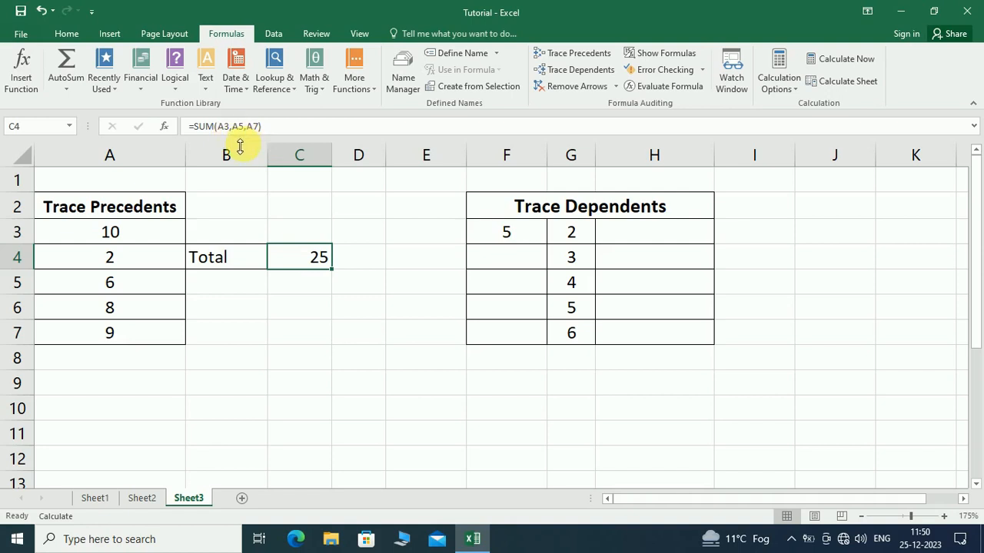
{"action": "left_click", "coordinate": [398, 306]}
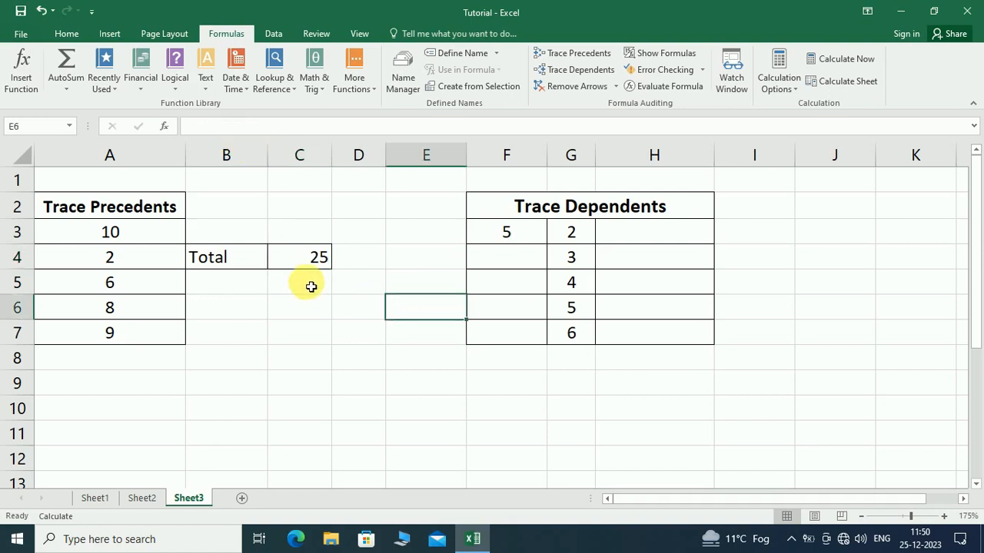
{"action": "left_click", "coordinate": [301, 257]}
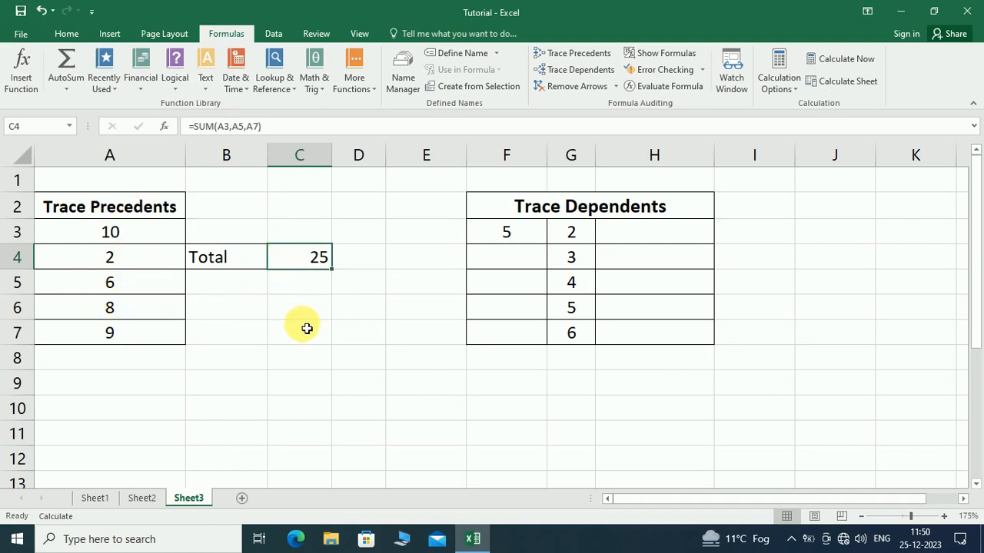
{"action": "left_click", "coordinate": [125, 212]}
{"action": "left_click", "coordinate": [300, 259]}
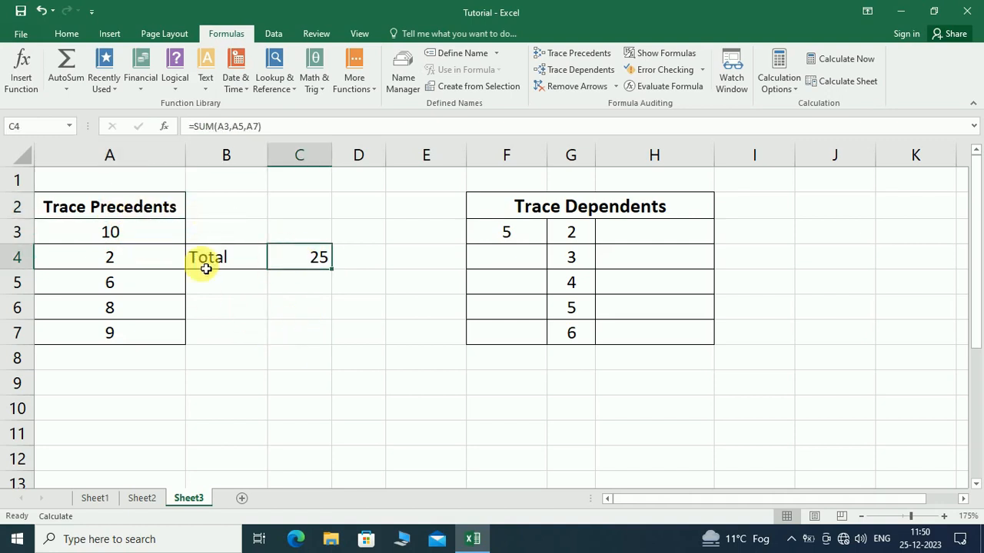
{"action": "left_click", "coordinate": [107, 231]}
{"action": "left_click", "coordinate": [146, 307]}
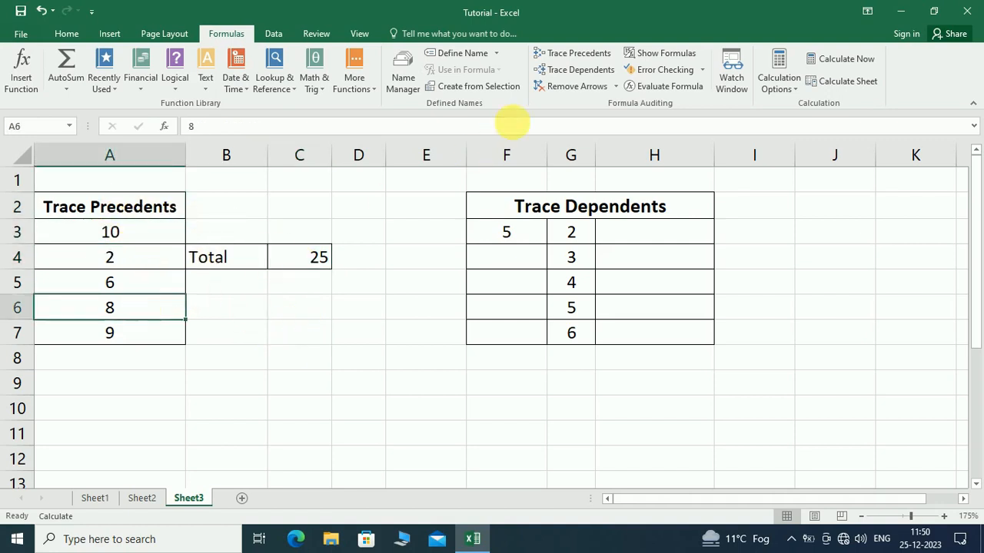
{"action": "left_click", "coordinate": [306, 265]}
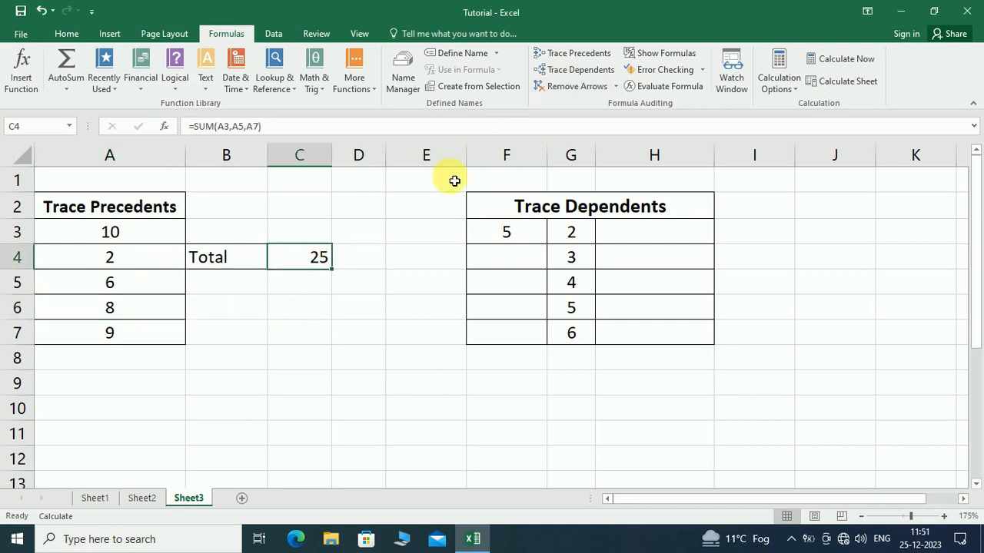
{"action": "left_click", "coordinate": [569, 56]}
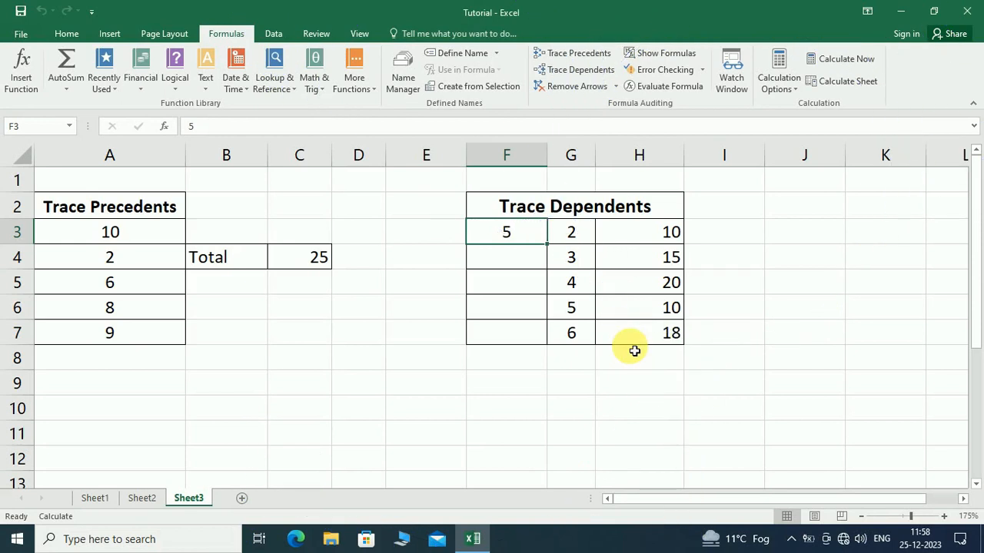
Trace the dependents of cell F3 in the Trace Dependents table and clear the arrows.
{"action": "left_click", "coordinate": [567, 203]}
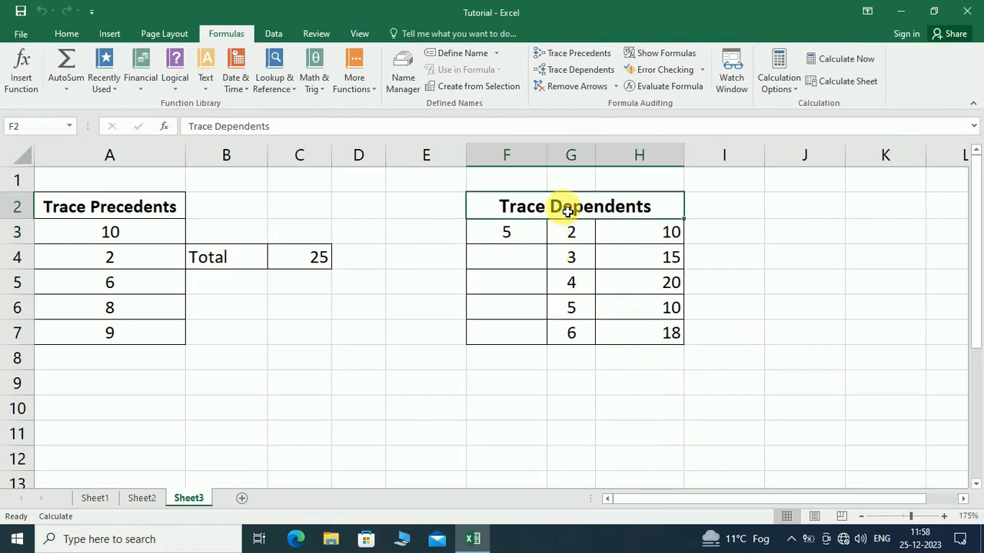
{"action": "left_click", "coordinate": [661, 241]}
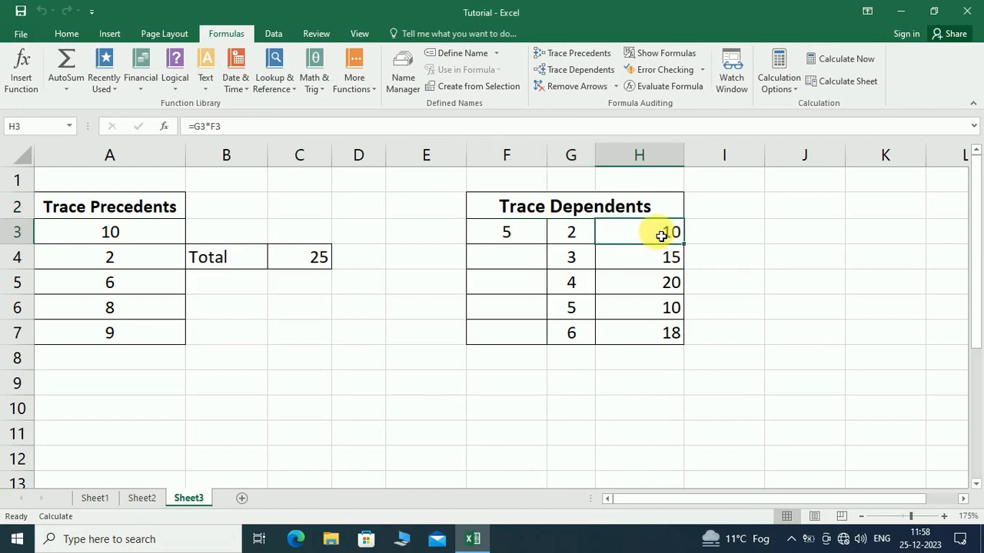
{"action": "left_click", "coordinate": [538, 232]}
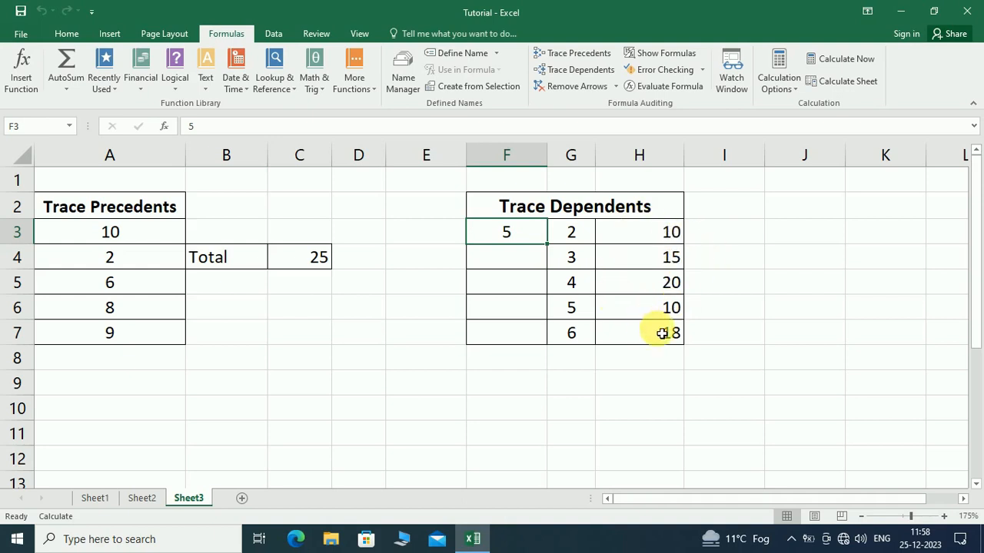
{"action": "left_click", "coordinate": [586, 71]}
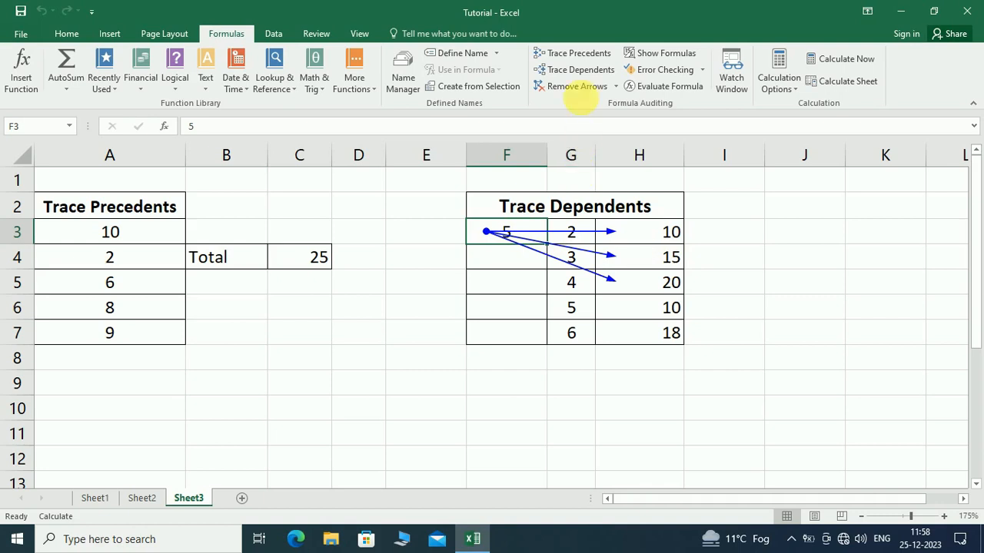
{"action": "left_click", "coordinate": [582, 92]}
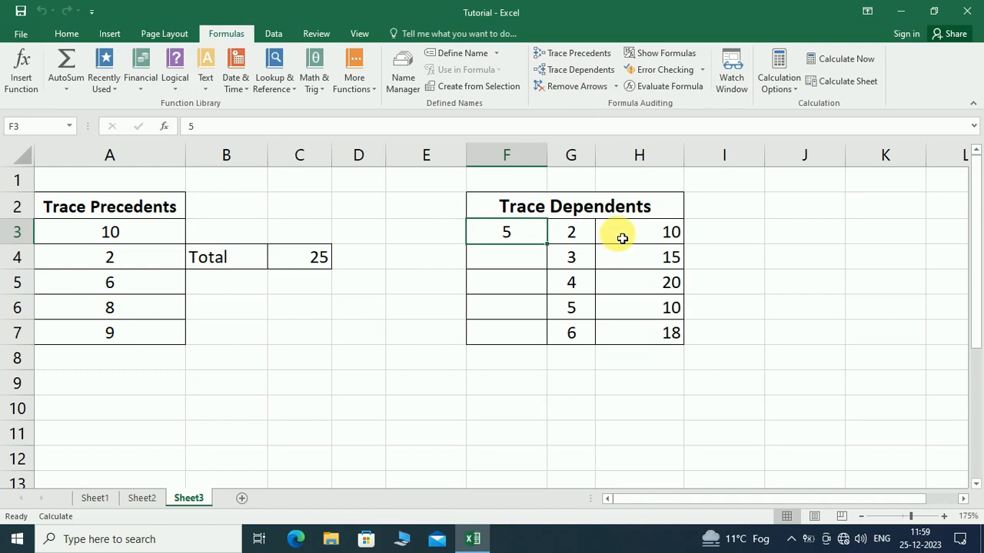
Trace the dependents of cell G3 and clear its arrows.
{"action": "left_click", "coordinate": [584, 236]}
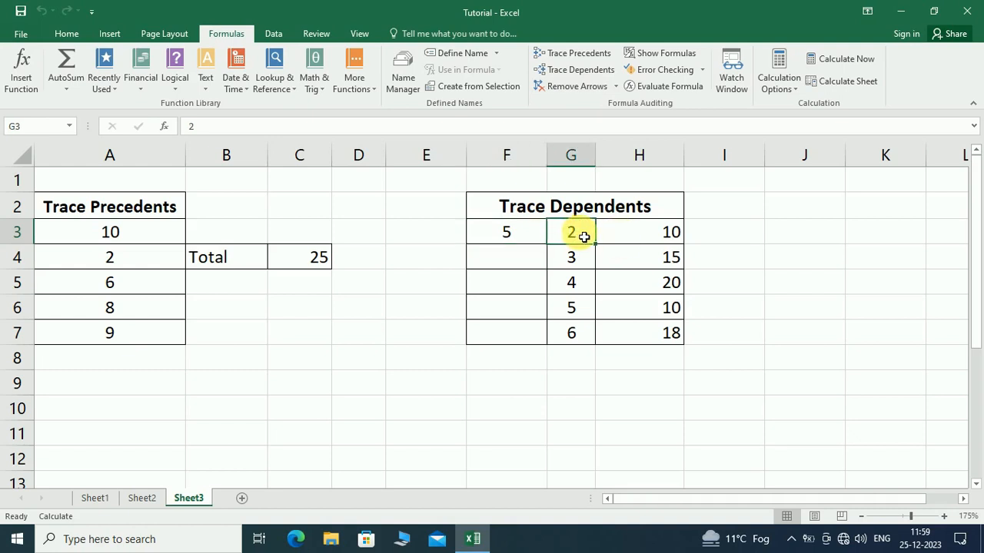
{"action": "left_click", "coordinate": [581, 71]}
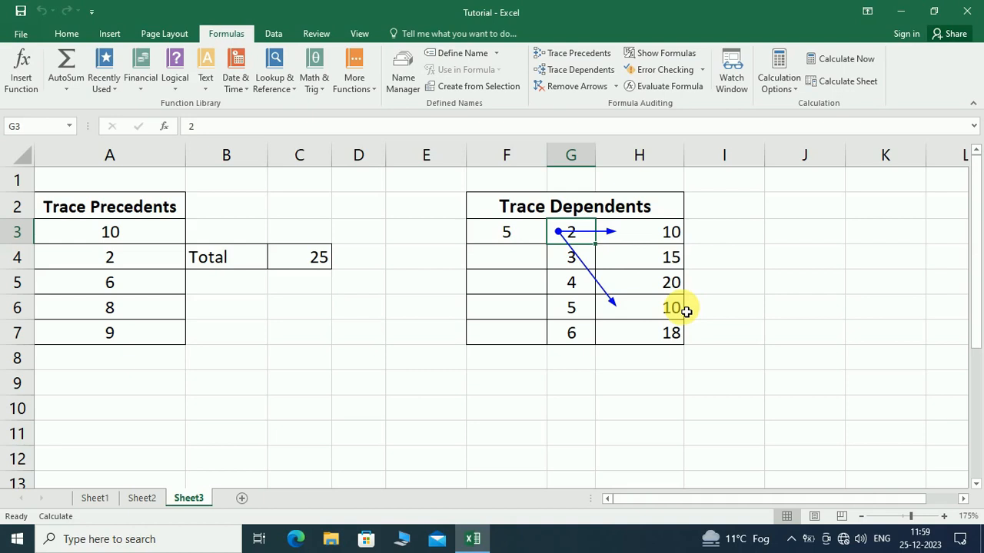
{"action": "left_click", "coordinate": [581, 93]}
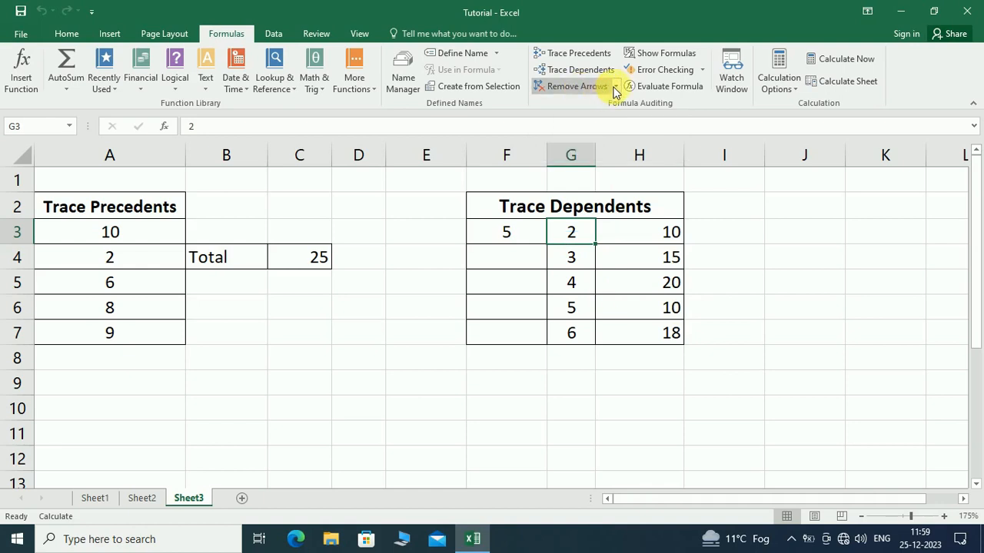
Review the arrow removal options and trace the dependents of G3 again.
{"action": "left_click", "coordinate": [617, 86]}
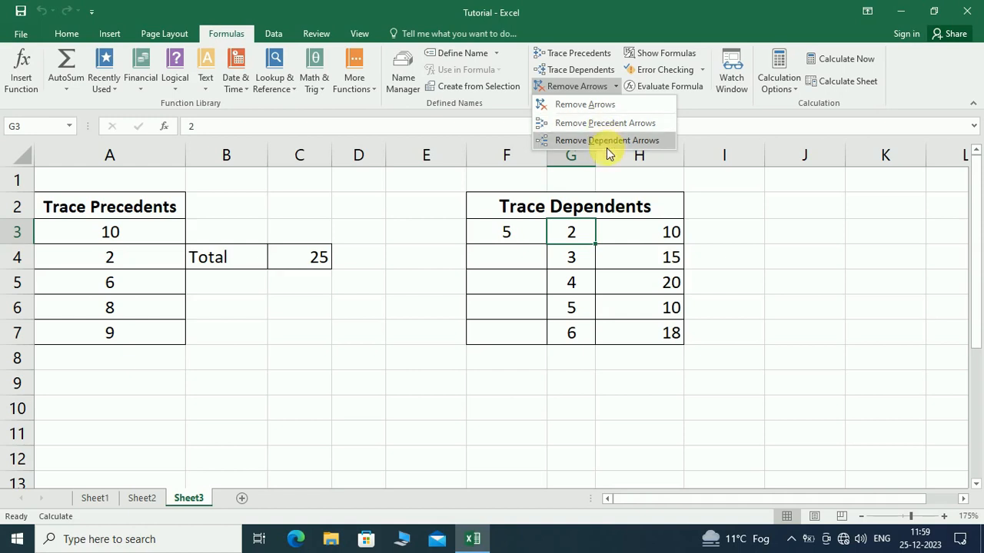
{"action": "left_click", "coordinate": [582, 263]}
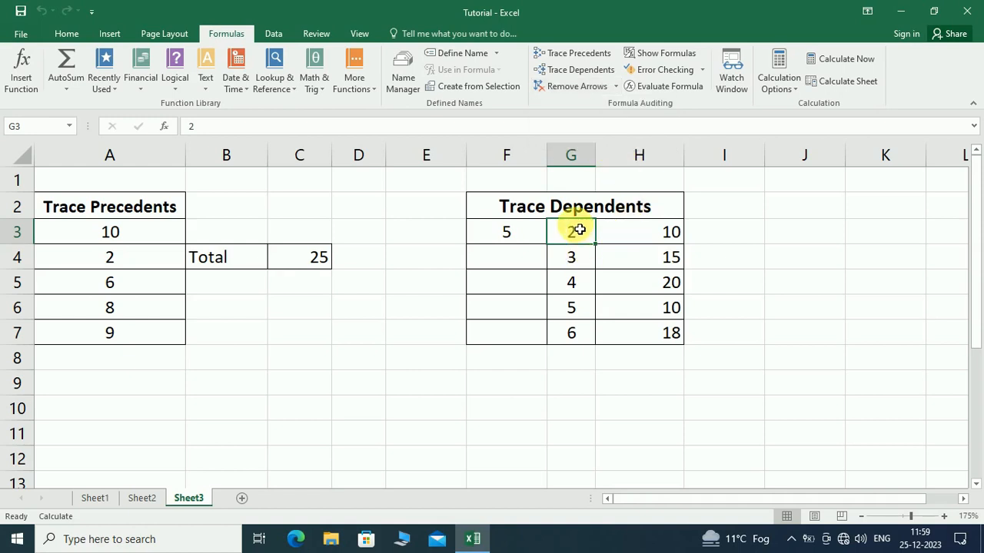
{"action": "left_click", "coordinate": [578, 70]}
Try to trace the precedents of cell A3.
{"action": "left_click", "coordinate": [115, 232]}
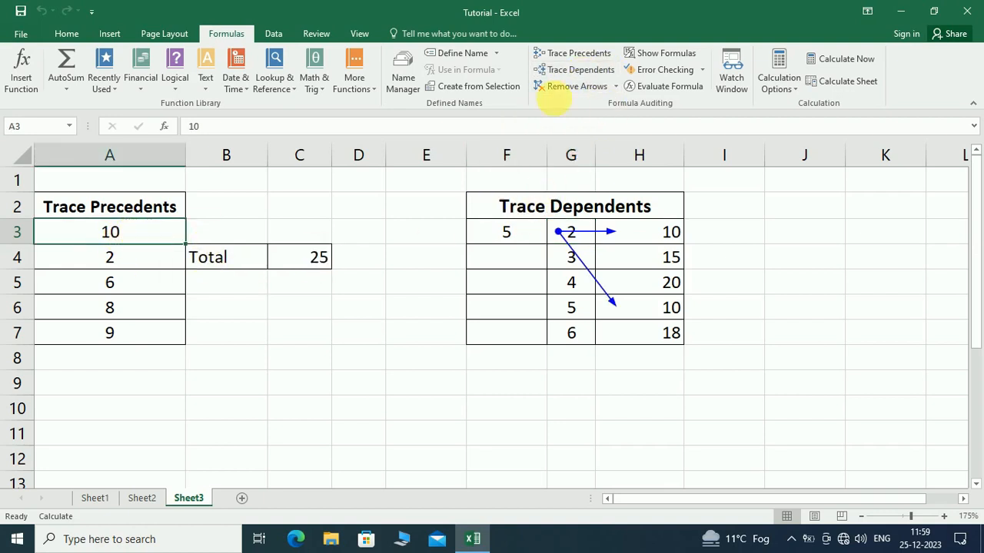
{"action": "left_click", "coordinate": [592, 52]}
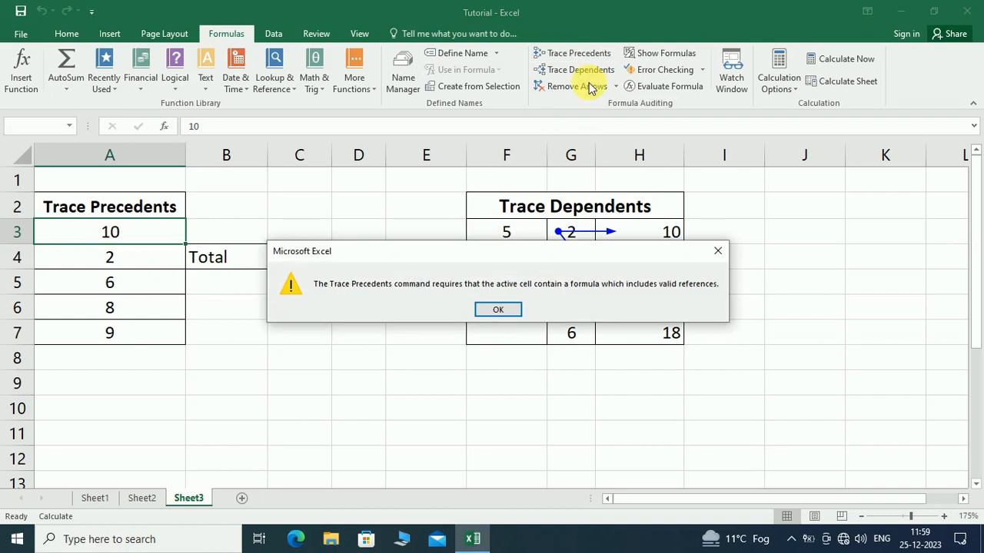
{"action": "left_click", "coordinate": [498, 308]}
Trace the precedents of the Total formula in C4 while keeping the dependent arrows from G3.
{"action": "left_click", "coordinate": [311, 256]}
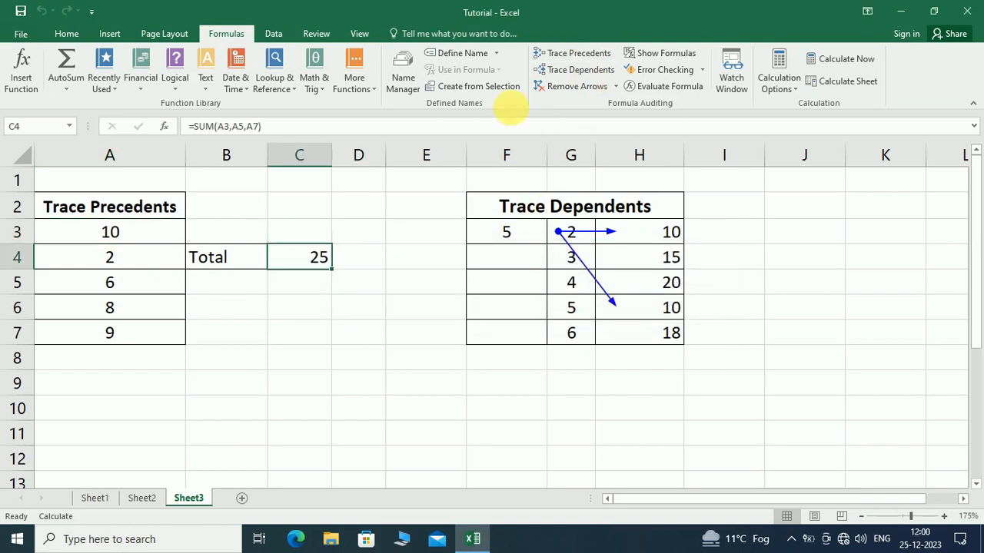
{"action": "left_click", "coordinate": [582, 54]}
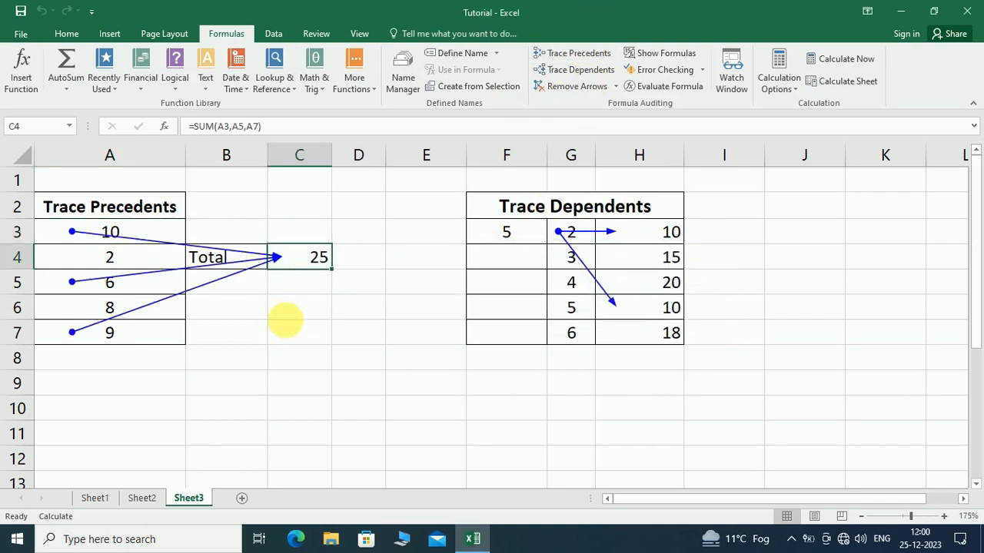
{"action": "left_click", "coordinate": [292, 327]}
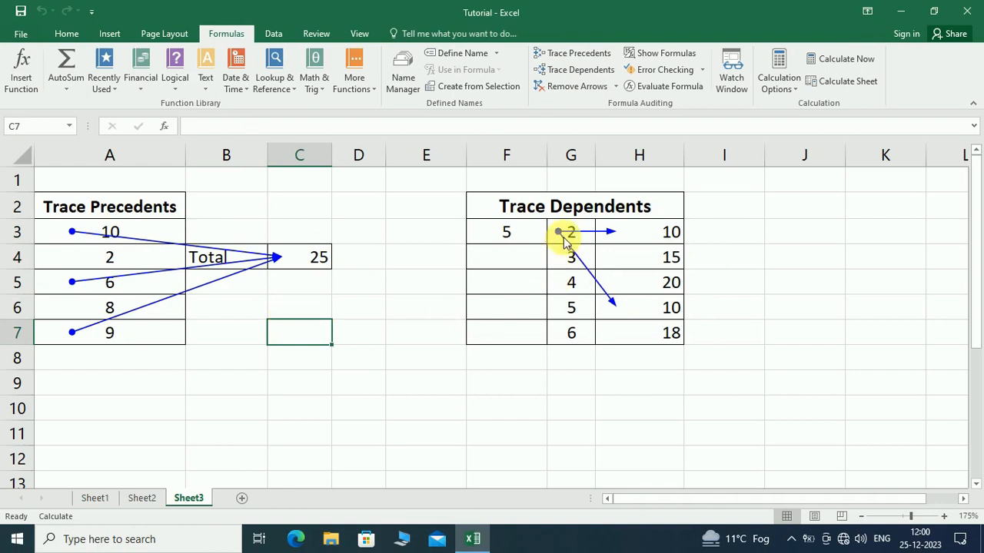
Remove only the precedent arrows of C4, and clear all remaining arrows from the sheet.
{"action": "left_click", "coordinate": [305, 261]}
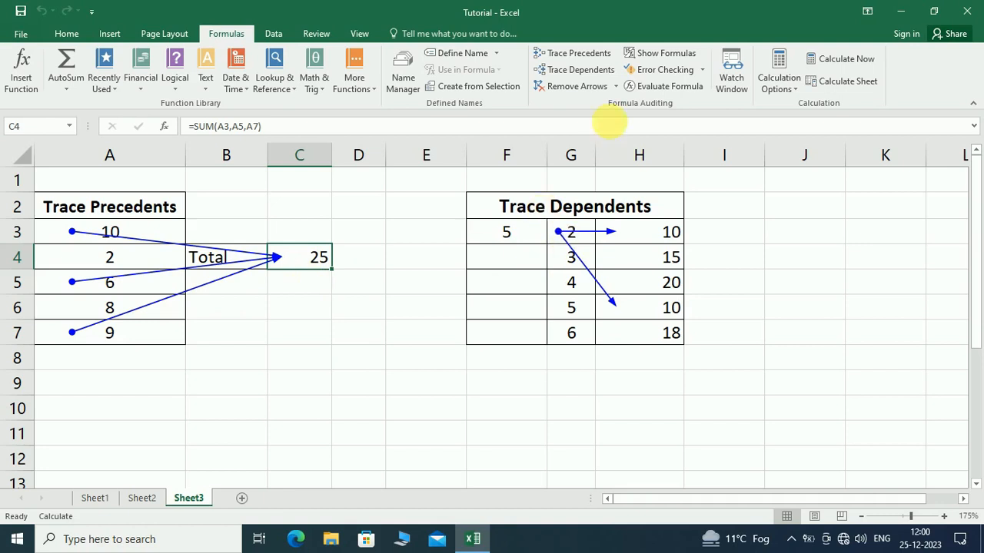
{"action": "left_click", "coordinate": [616, 88]}
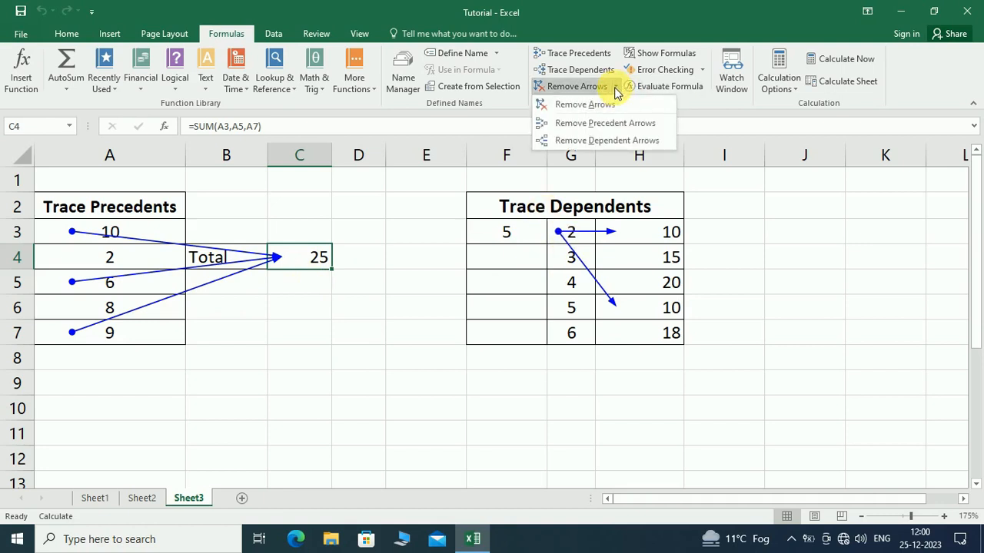
{"action": "left_click", "coordinate": [617, 123]}
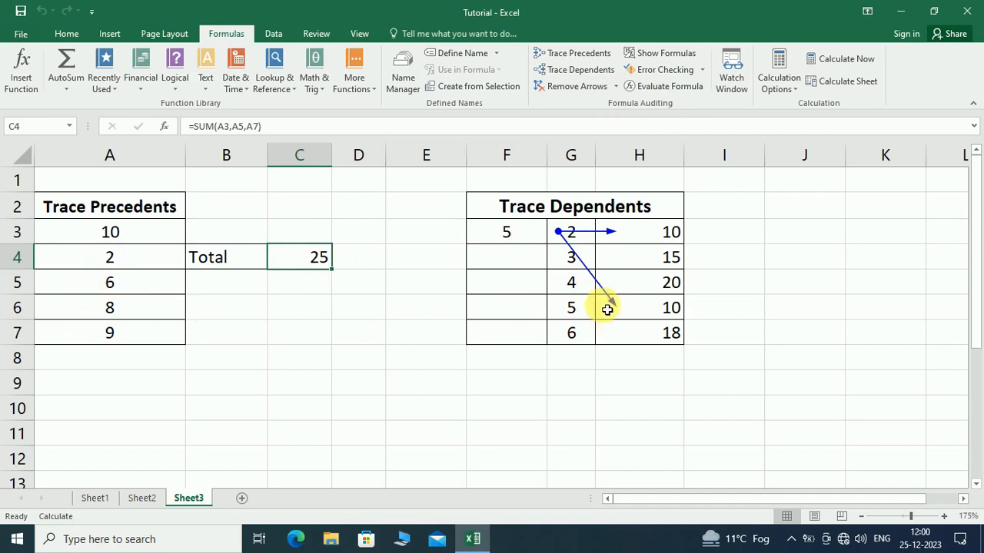
{"action": "left_click", "coordinate": [572, 89]}
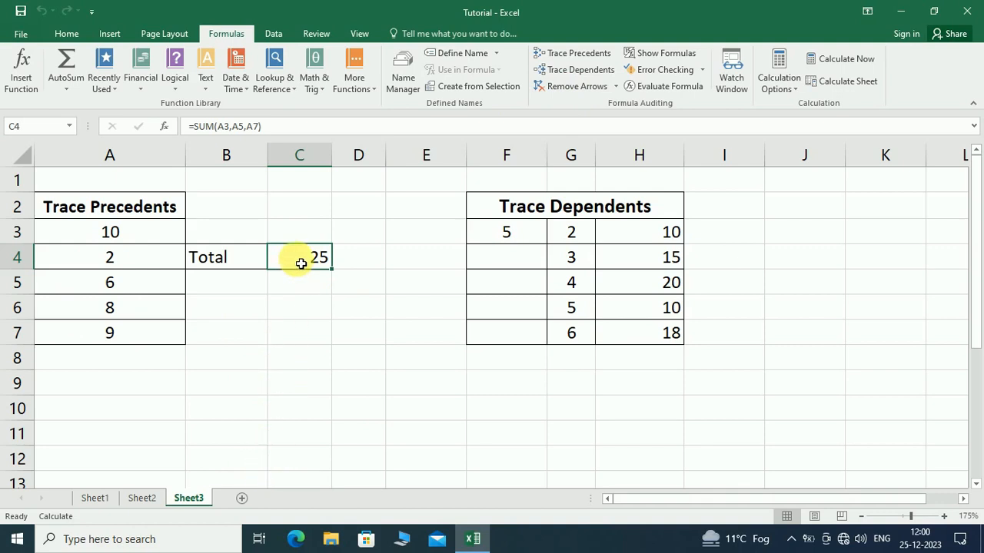
{"action": "left_click", "coordinate": [614, 87]}
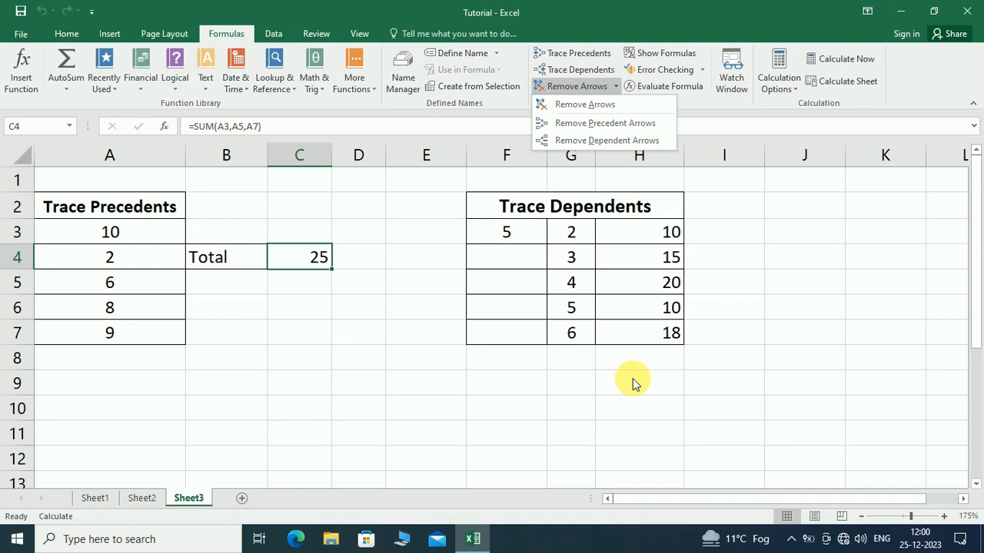
{"action": "left_click", "coordinate": [629, 338]}
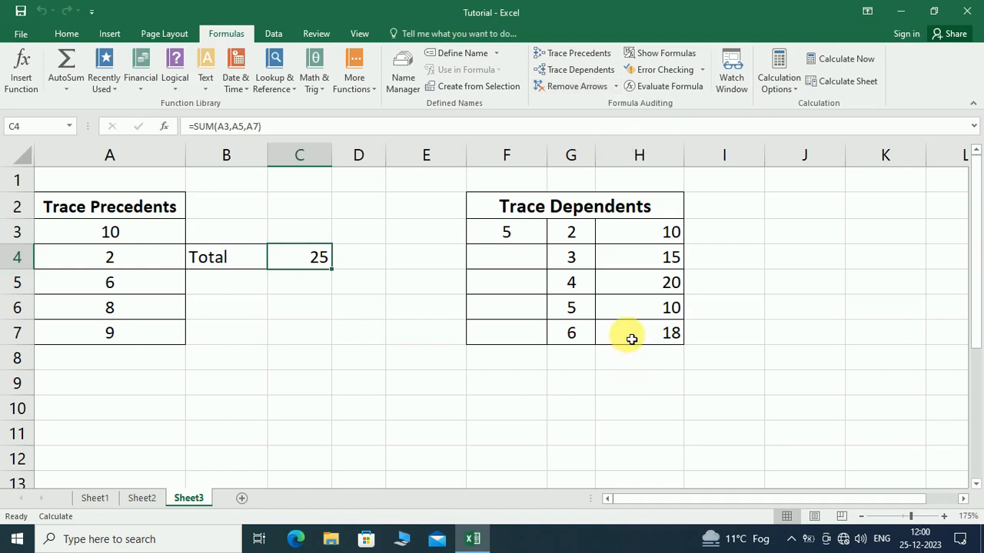
{"action": "left_click", "coordinate": [632, 332]}
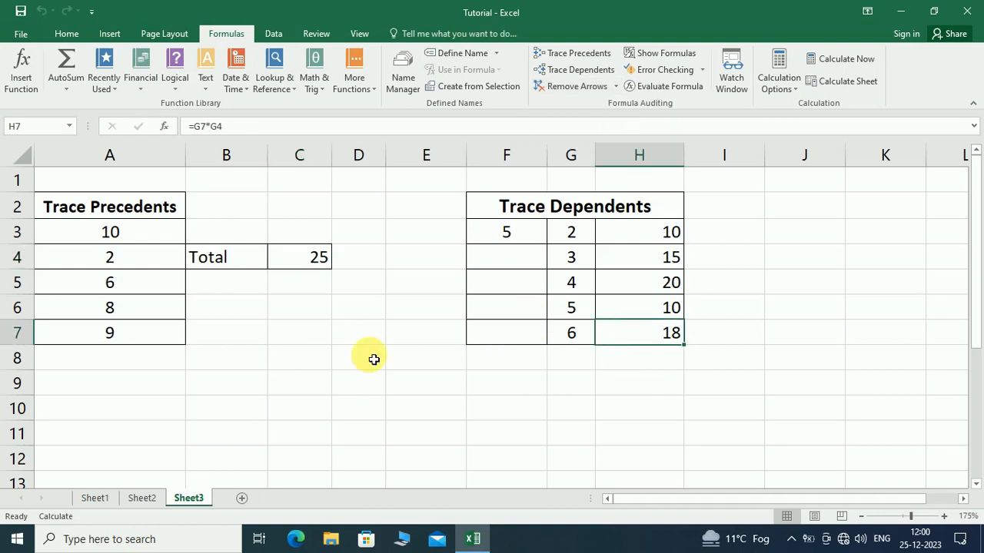
{"action": "left_click", "coordinate": [319, 262]}
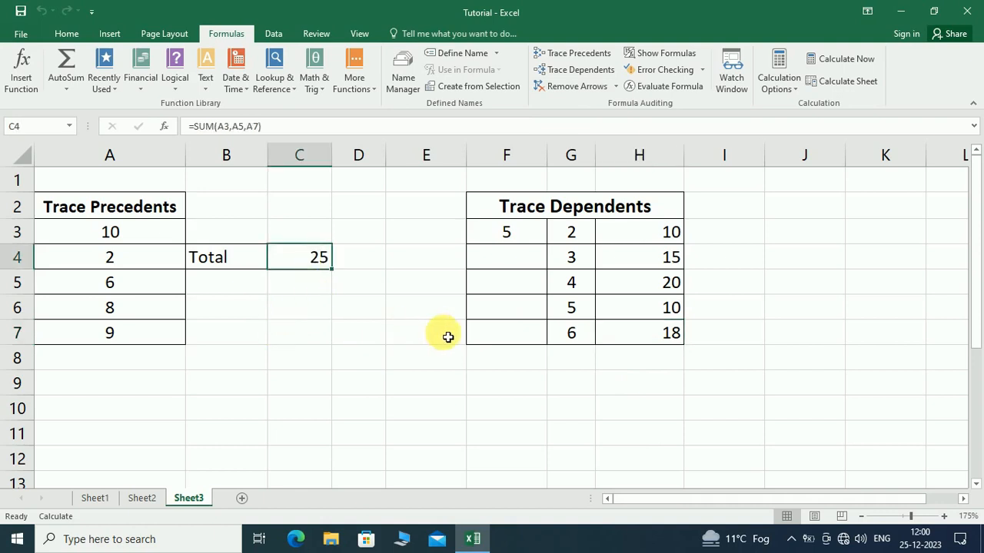
Show the formulas in all cells, review those in C4 and H3:H7, and return to displaying calculated results.
{"action": "left_click", "coordinate": [666, 54]}
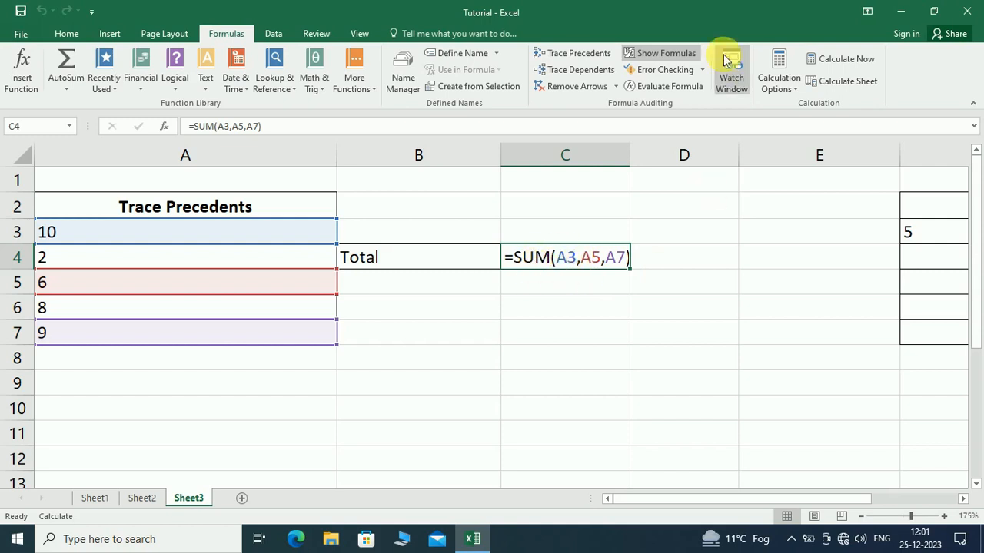
{"action": "left_click_drag", "start_coordinate": [671, 501], "coordinate": [817, 505]}
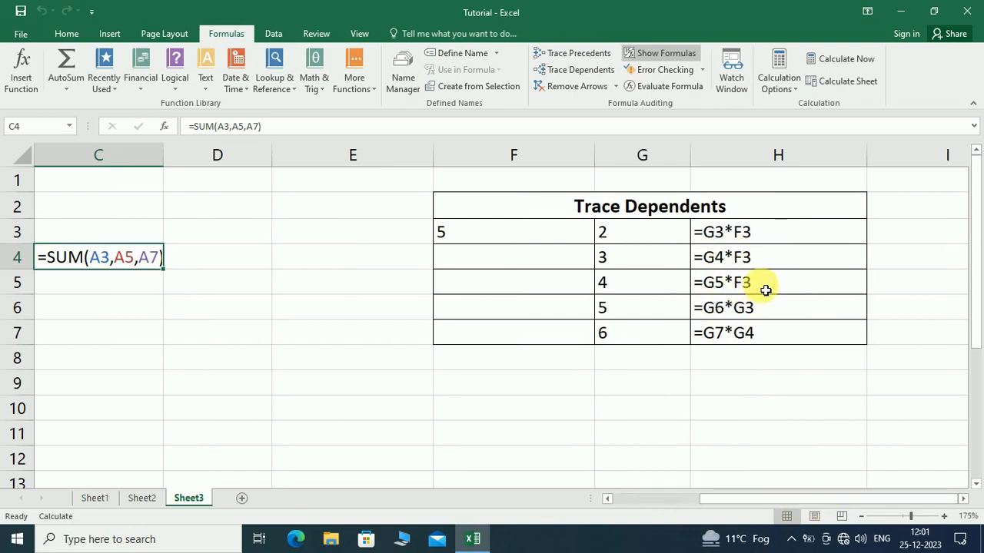
{"action": "left_click", "coordinate": [661, 53]}
{"action": "left_click_drag", "start_coordinate": [774, 494], "coordinate": [688, 505]}
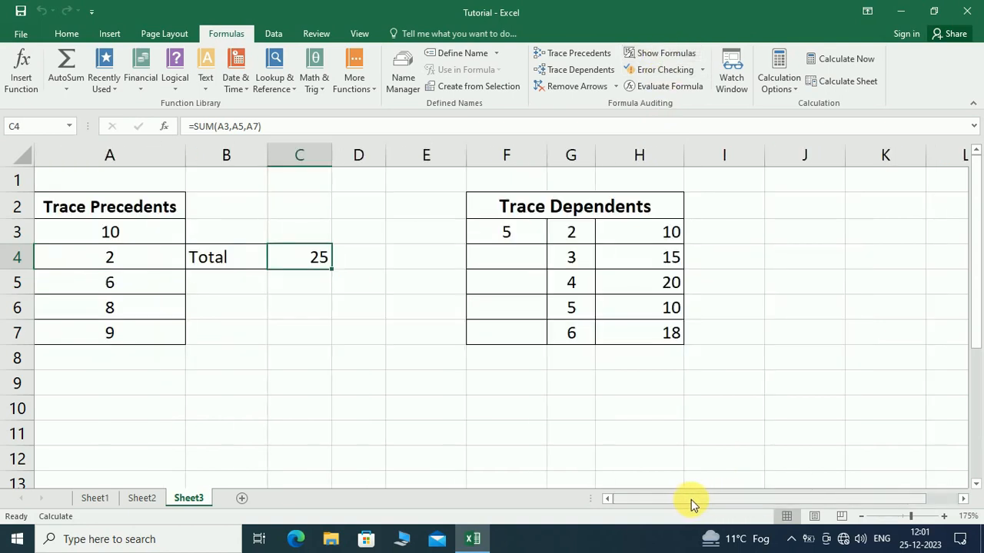